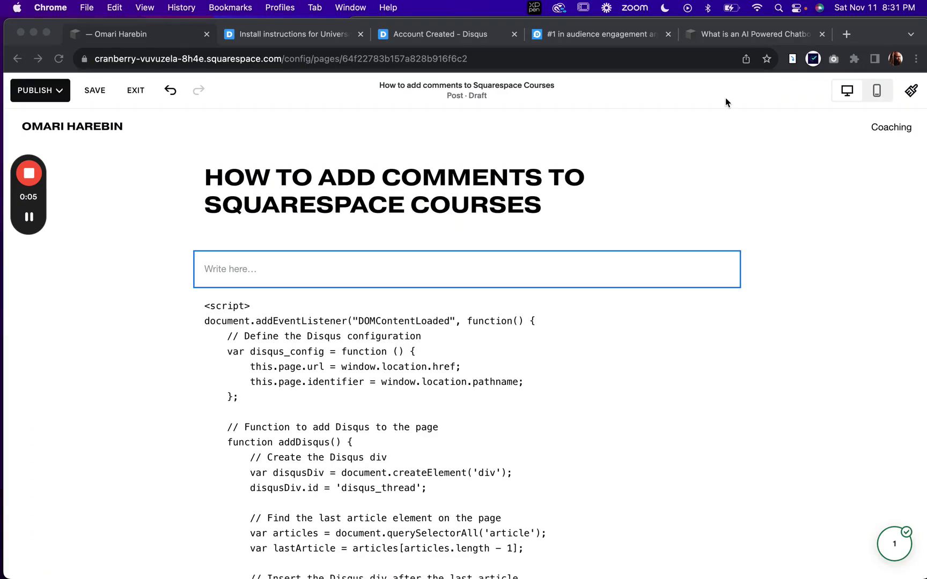
# Scroll the 'What is an AI Powered Chatbot' lesson down to its Disqus comments
pyautogui.click(740, 37)
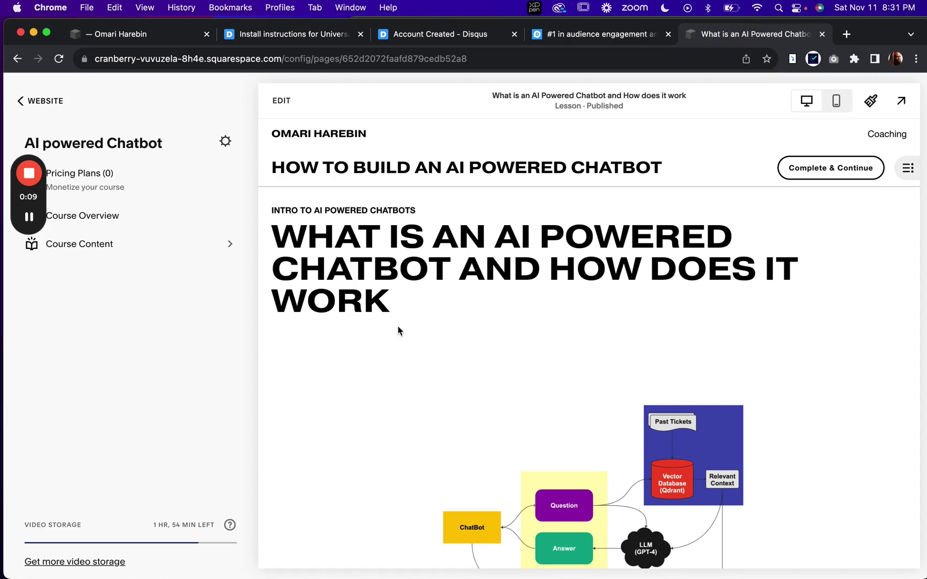
pyautogui.scroll(-20, 398, 331)
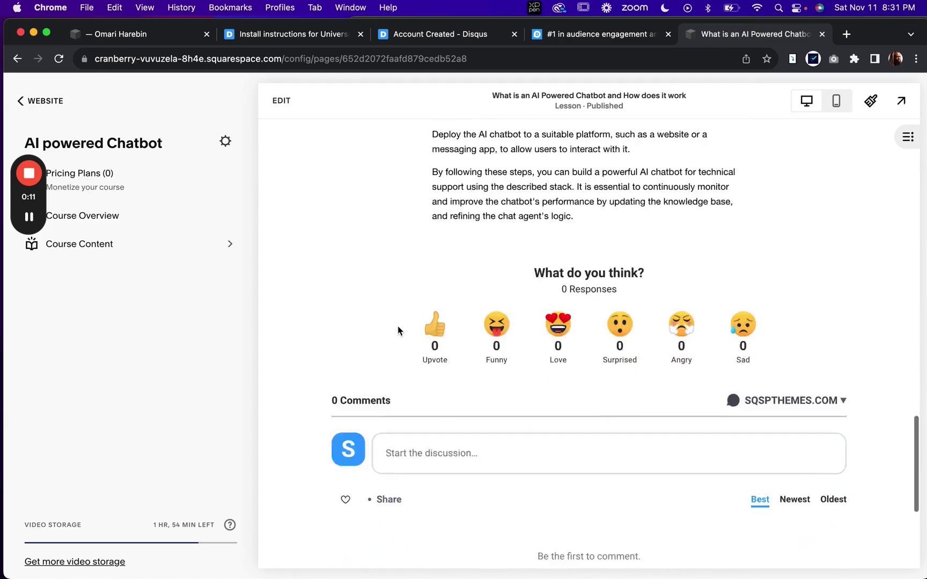
pyautogui.scroll(-2, 398, 330)
pyautogui.scroll(-4, 474, 423)
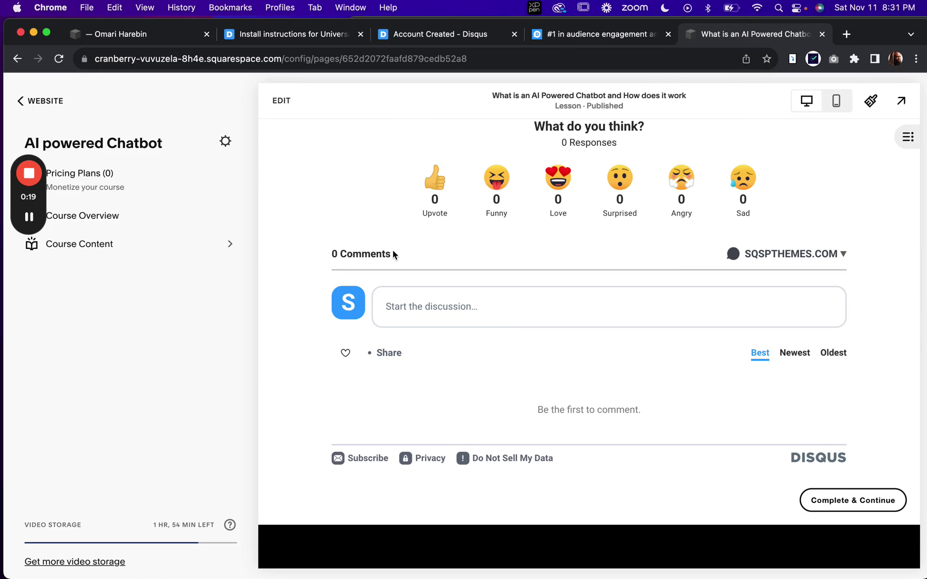
pyautogui.scroll(-3, 451, 290)
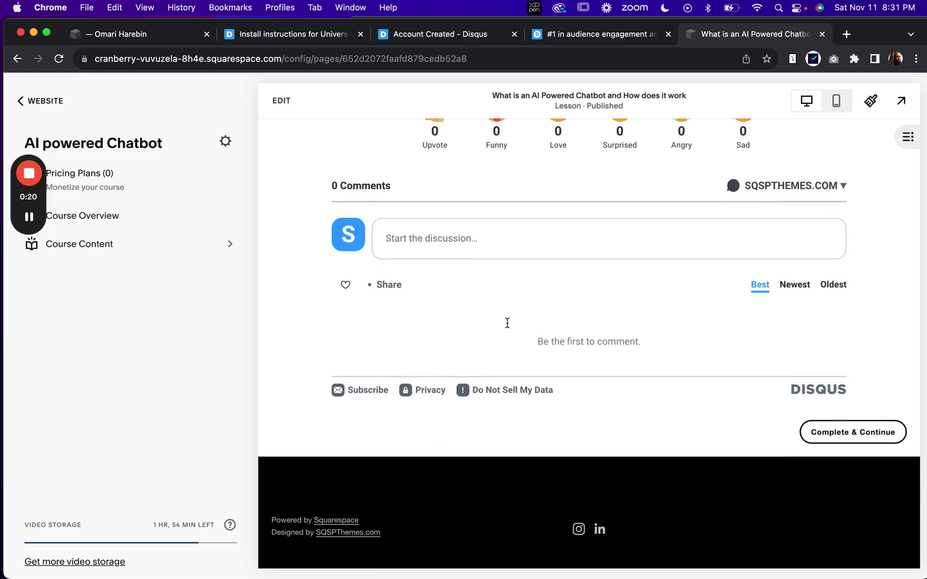
# Advance through 'The AI Chatbot Stack' to 'Leveraging GPT for Code Generation', checking each lesson's comments
pyautogui.click(839, 433)
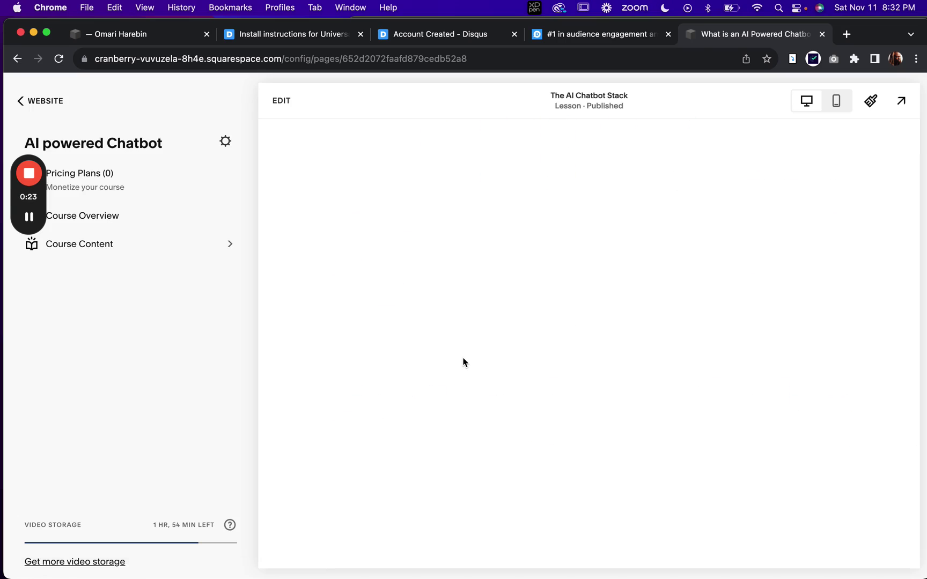
pyautogui.scroll(-10, 463, 363)
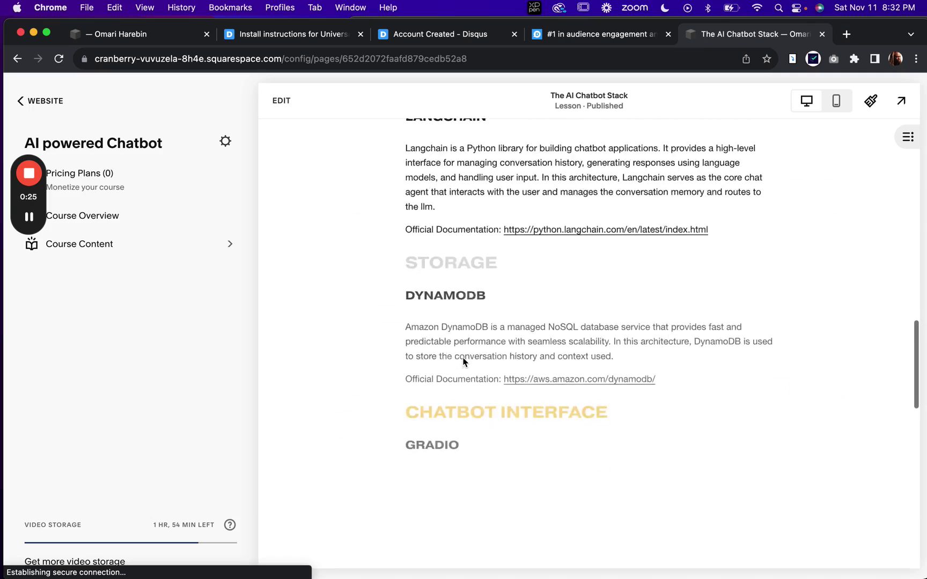
pyautogui.scroll(-15, 463, 362)
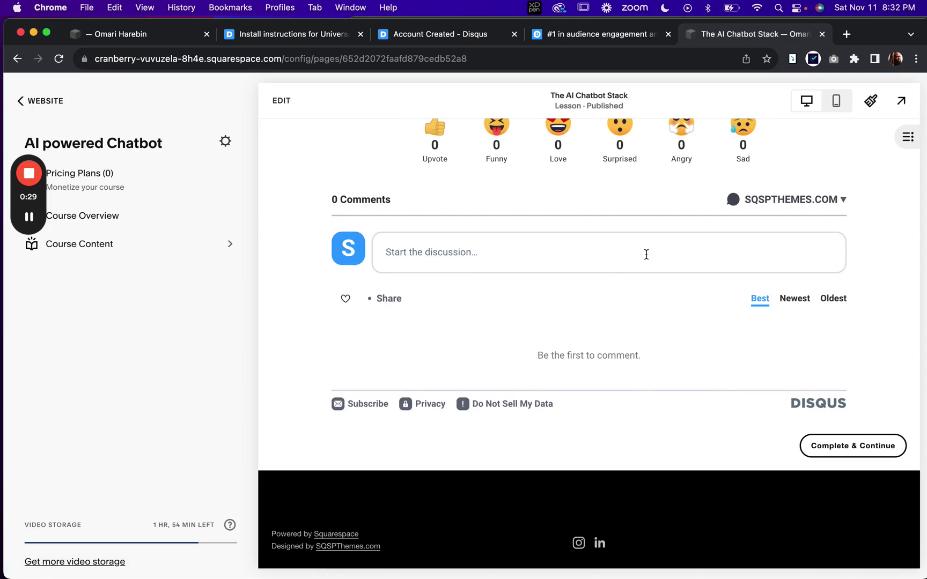
pyautogui.click(860, 447)
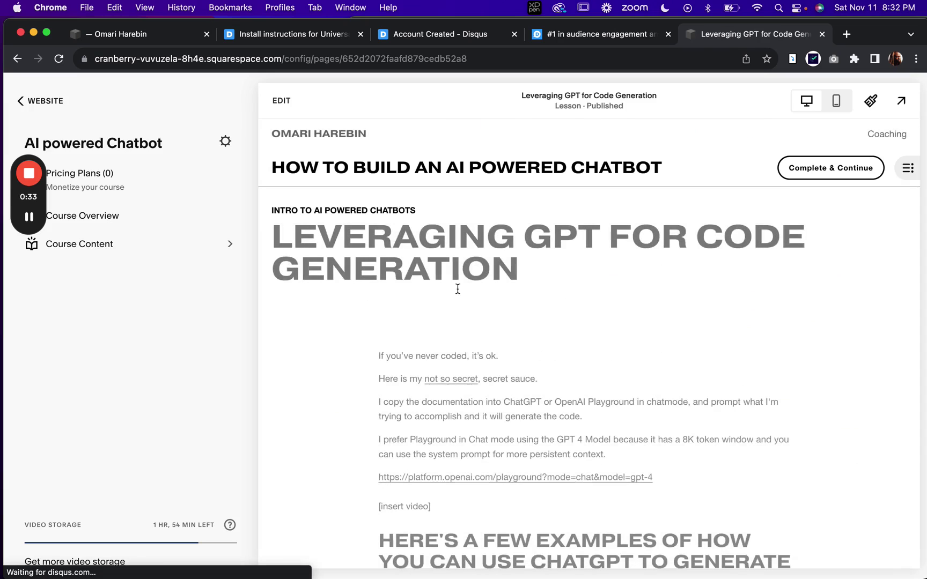
pyautogui.scroll(-20, 458, 294)
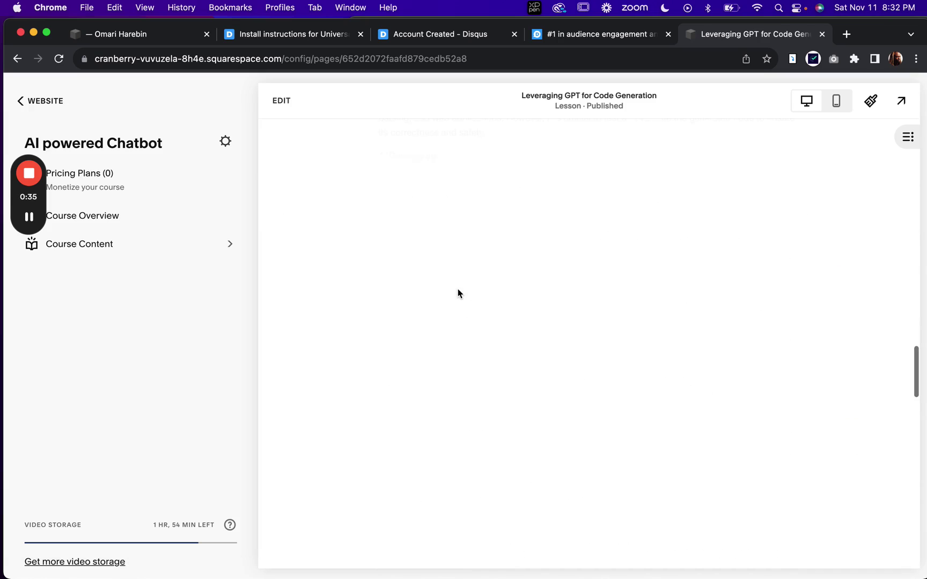
pyautogui.scroll(-10, 458, 294)
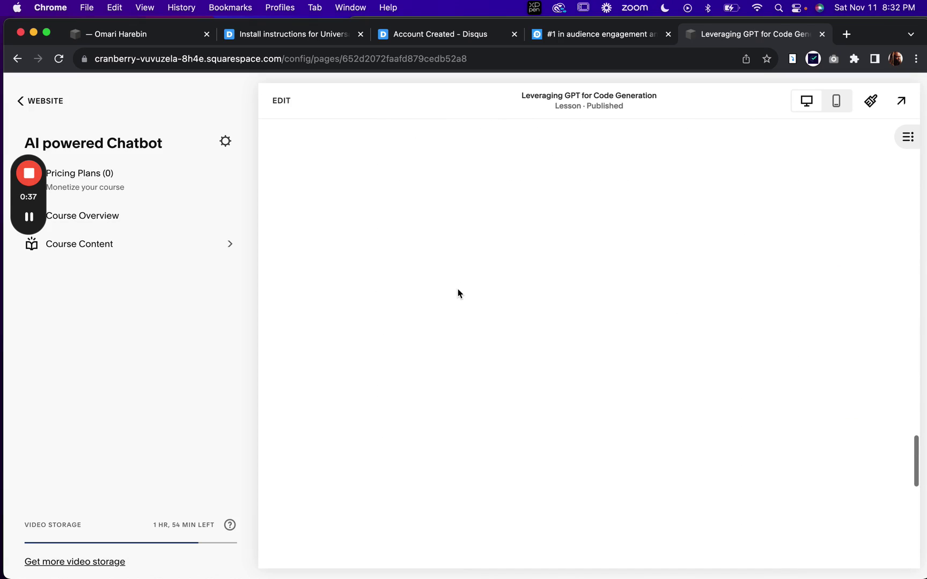
pyautogui.scroll(-3, 458, 293)
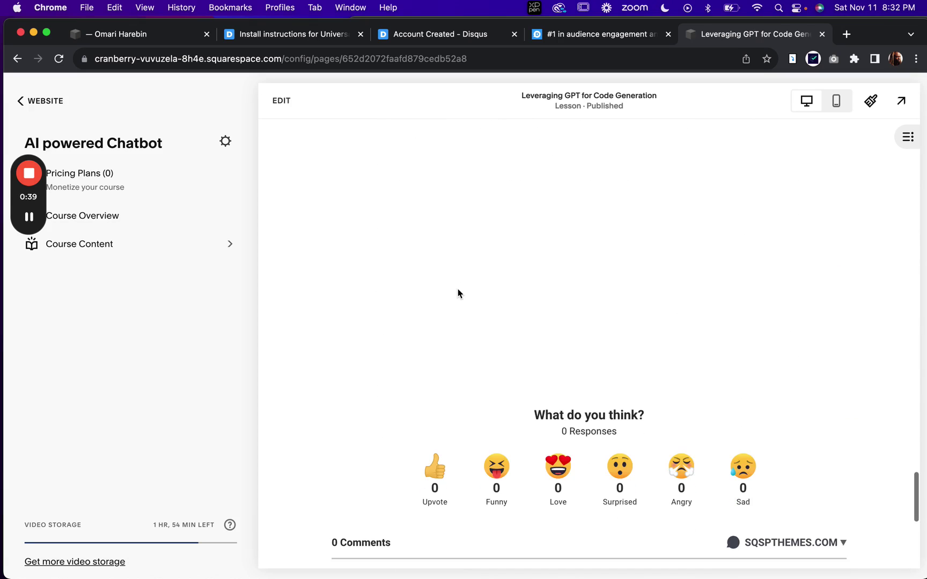
# Review the draft post's Disqus embed code and its 'YOURNAME.disqus.com' placeholder
pyautogui.click(150, 36)
pyautogui.scroll(-5, 300, 392)
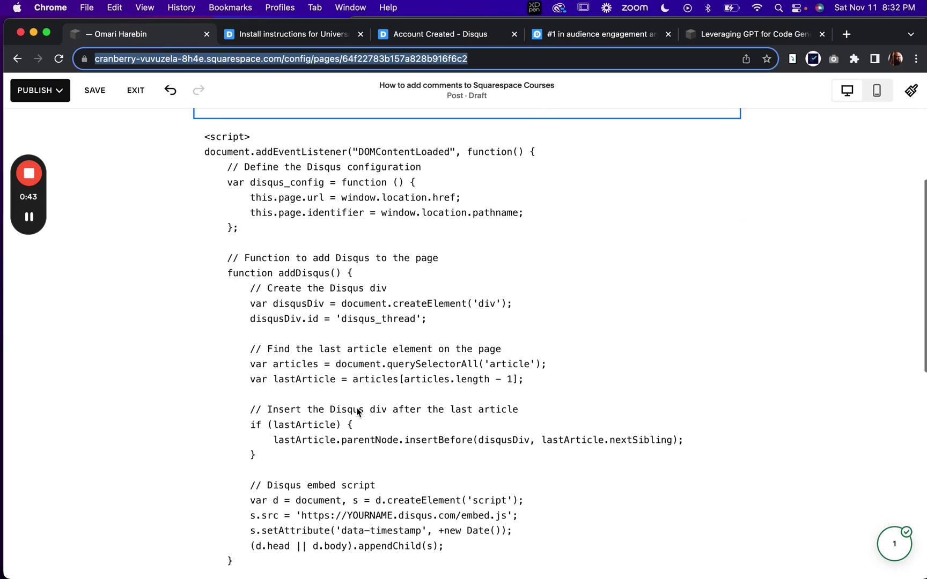
pyautogui.click(354, 320)
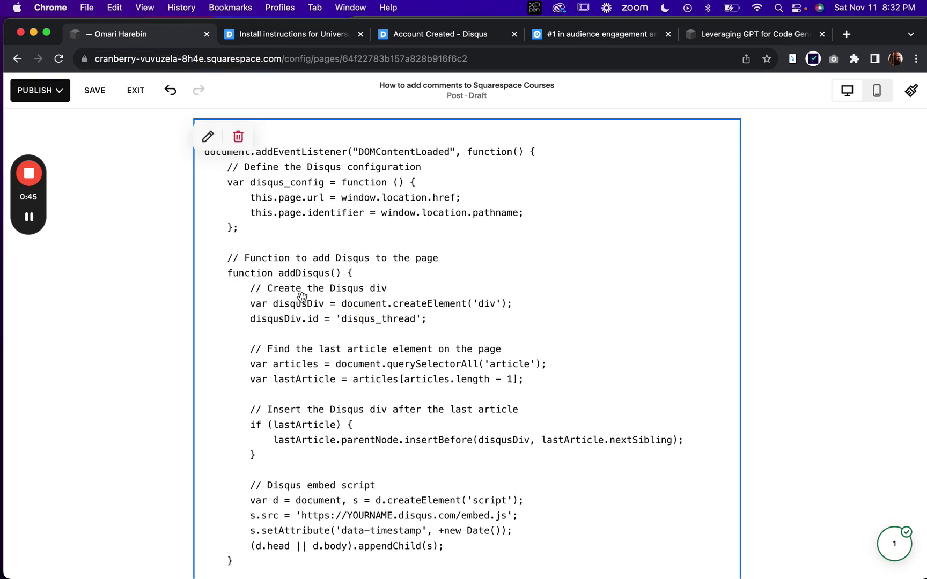
pyautogui.scroll(-3, 339, 336)
pyautogui.scroll(-2, 339, 337)
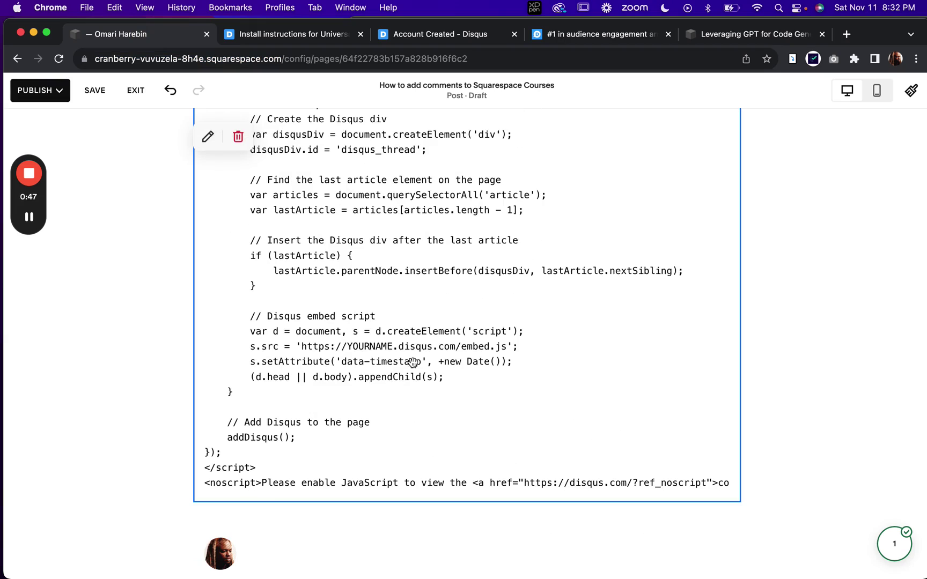
pyautogui.click(370, 346)
pyautogui.click(365, 347)
# Start adding a new site from Disqus's Account Created page, then bring up the Universal Code instructions
pyautogui.click(427, 36)
pyautogui.click(596, 36)
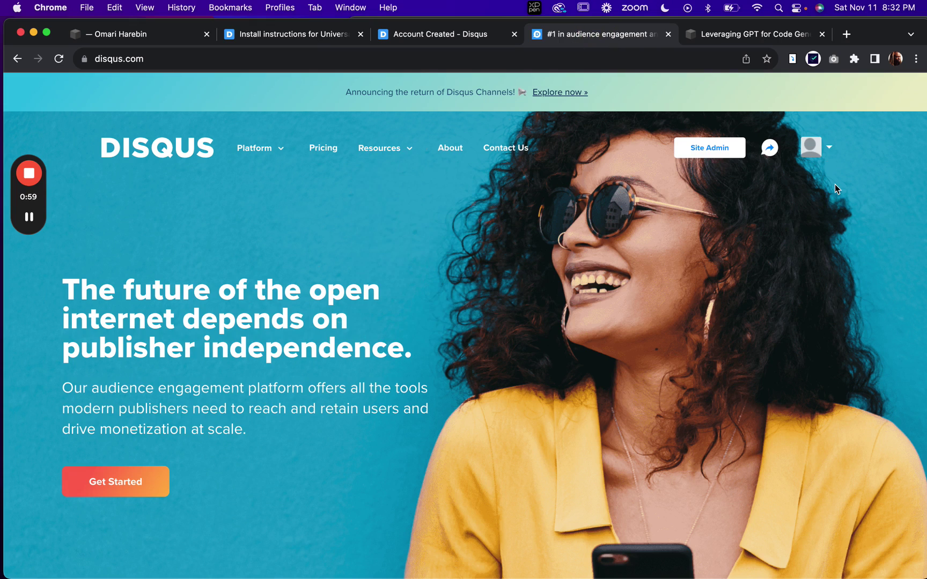
pyautogui.click(421, 36)
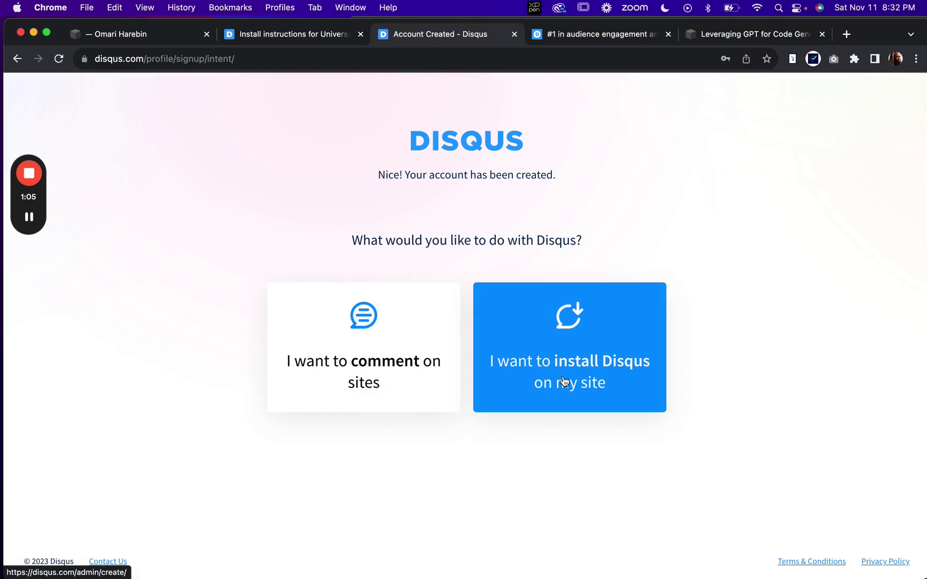
pyautogui.click(564, 382)
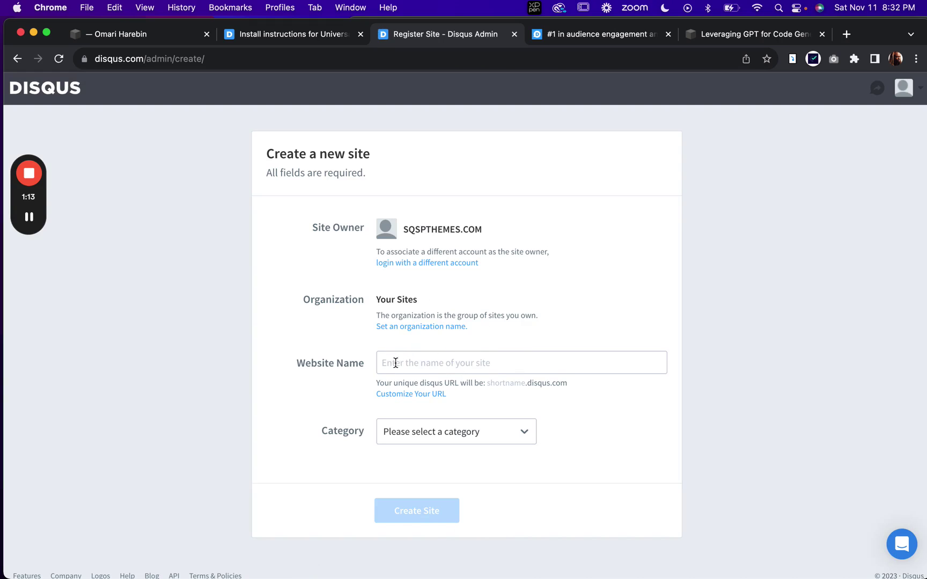
pyautogui.scroll(-1, 506, 523)
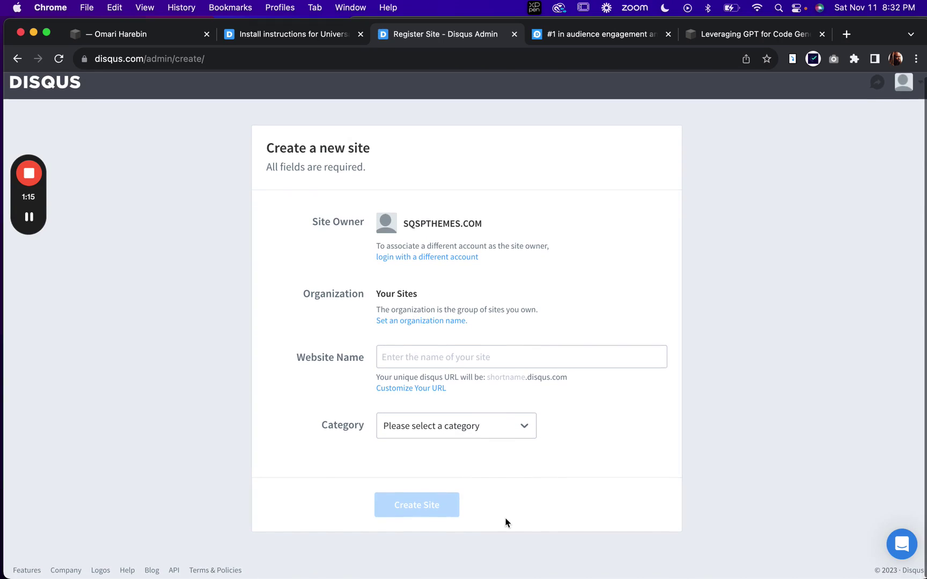
pyautogui.click(273, 38)
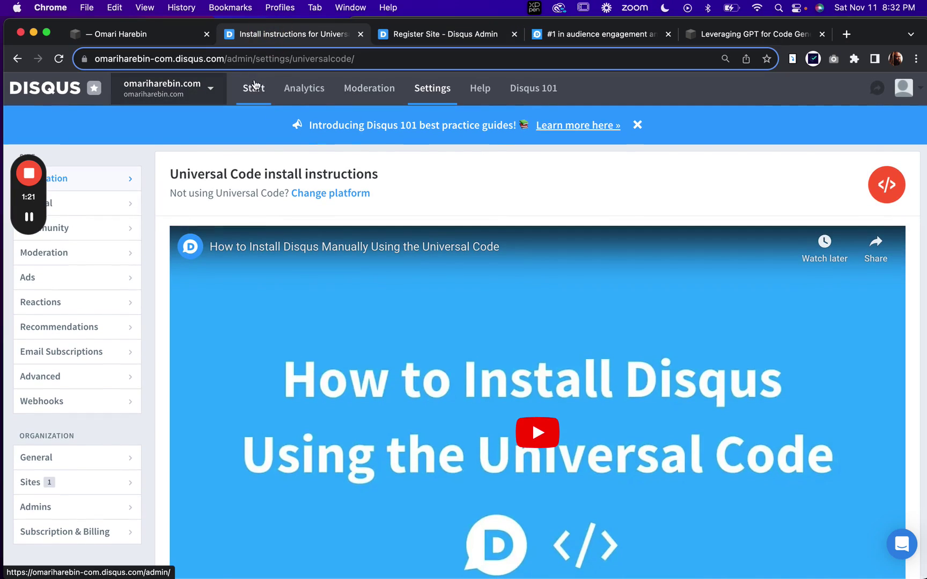
# Try Squarespace in the Disqus platform list, then return to the platform chooser
pyautogui.click(79, 181)
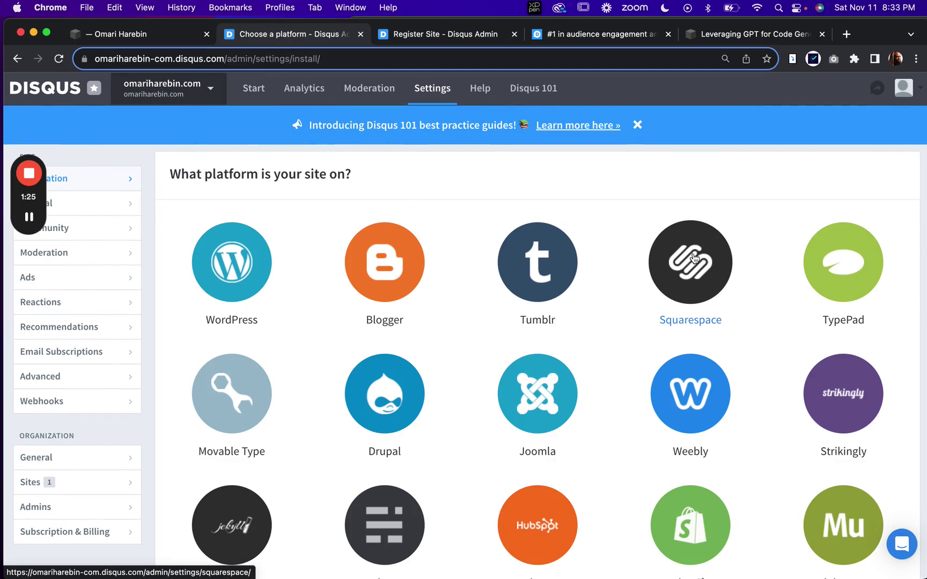
pyautogui.click(684, 270)
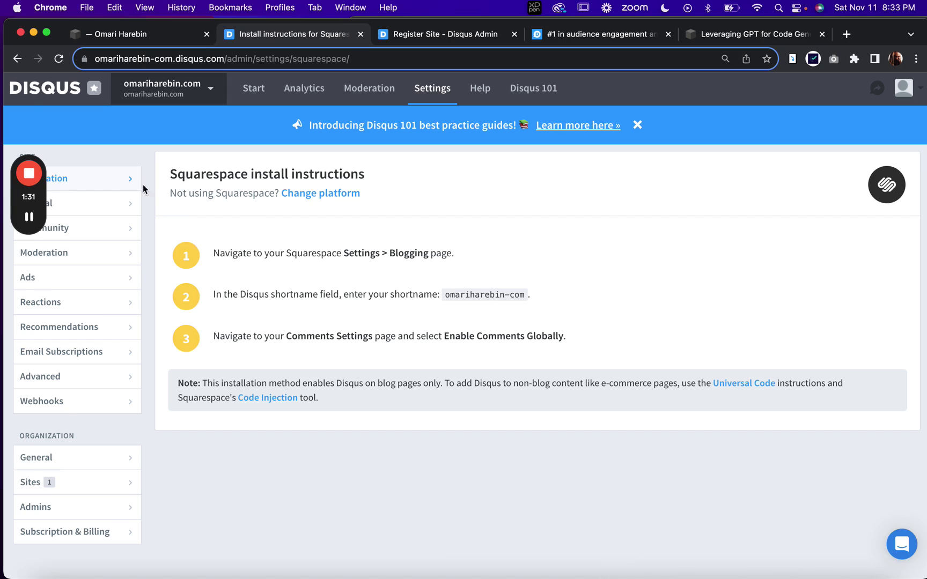
pyautogui.click(102, 178)
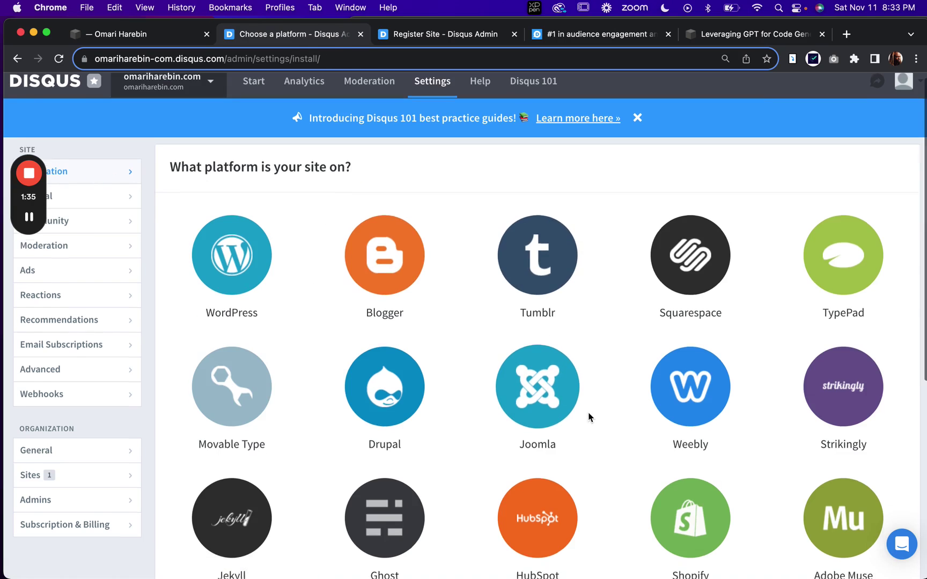
pyautogui.scroll(-5, 589, 415)
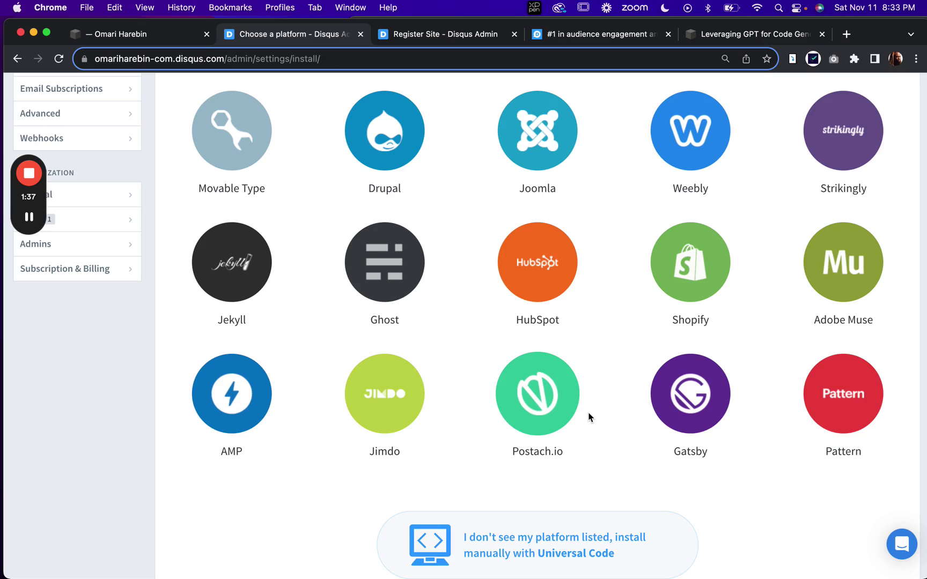
pyautogui.scroll(-2, 589, 416)
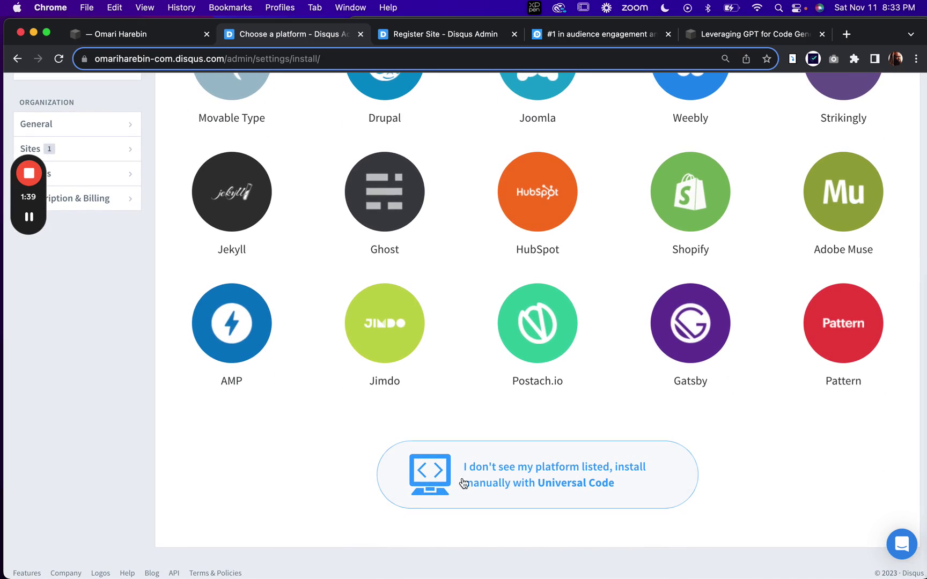
# Open the manual Universal Code instructions and select the site shortname in the s.src embed URL
pyautogui.click(559, 483)
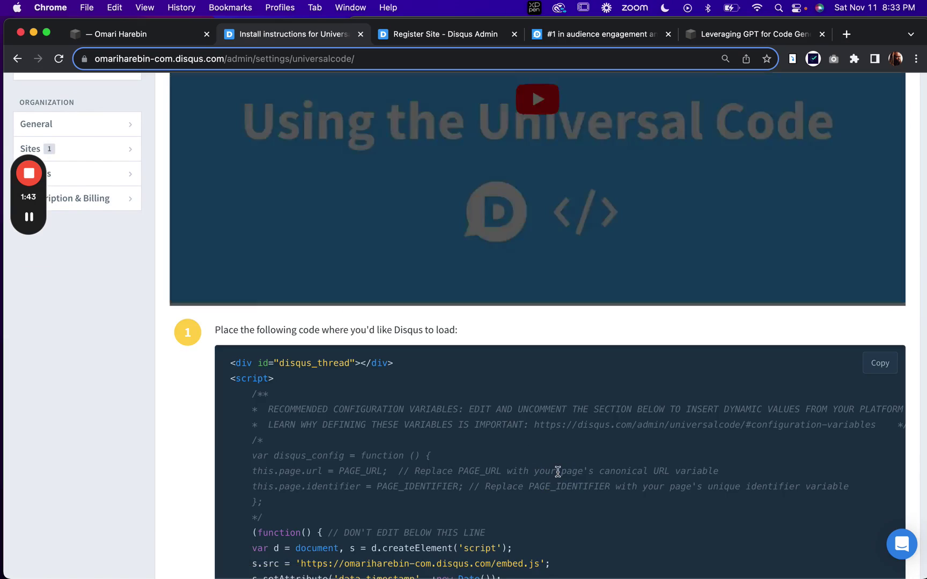
pyautogui.scroll(-2, 558, 477)
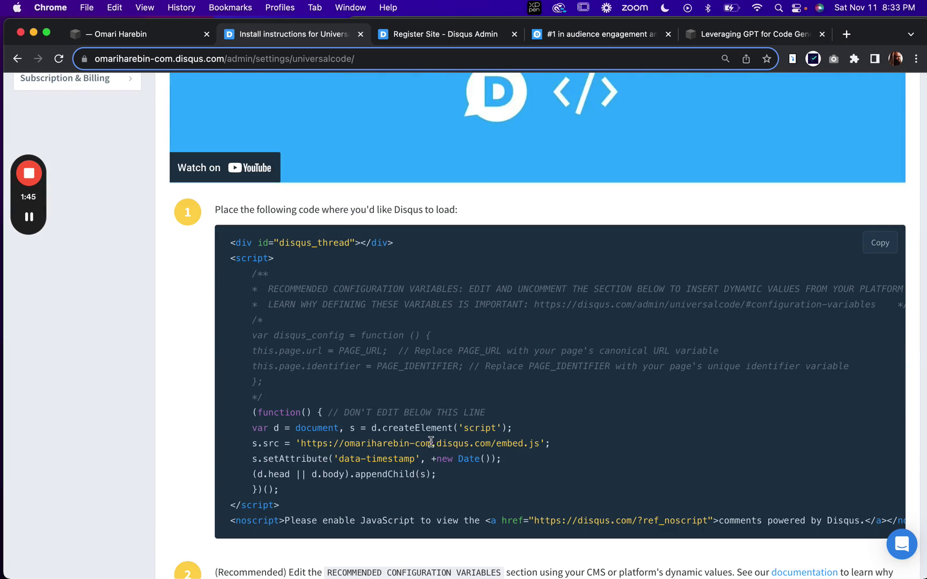
pyautogui.moveTo(433, 443); pyautogui.dragTo(343, 446)
pyautogui.click(452, 444)
pyautogui.moveTo(434, 445); pyautogui.dragTo(316, 444)
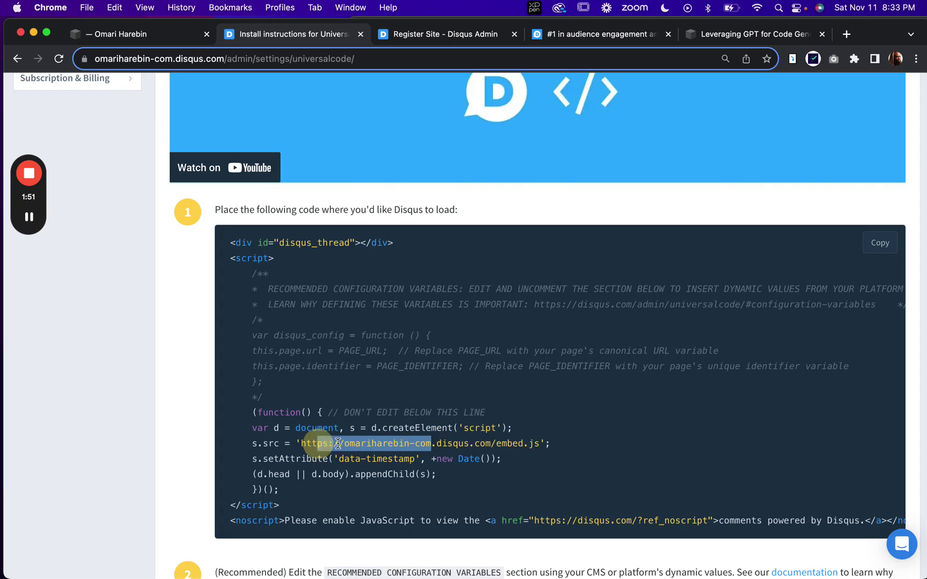
# Compare against the YOURNAME placeholder in the post's embed code, then return to the Leveraging GPT lesson
pyautogui.click(338, 443)
pyautogui.click(137, 37)
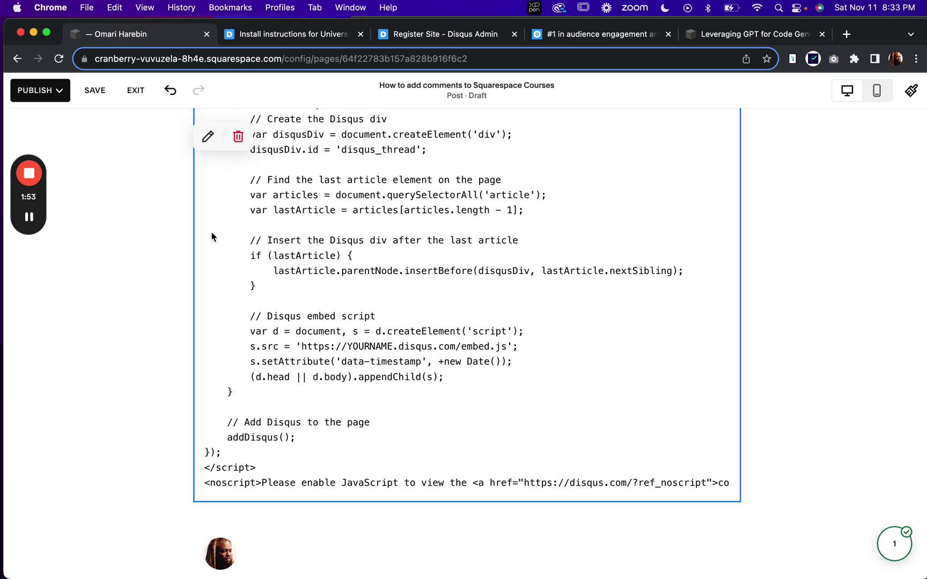
pyautogui.click(344, 347)
pyautogui.click(444, 343)
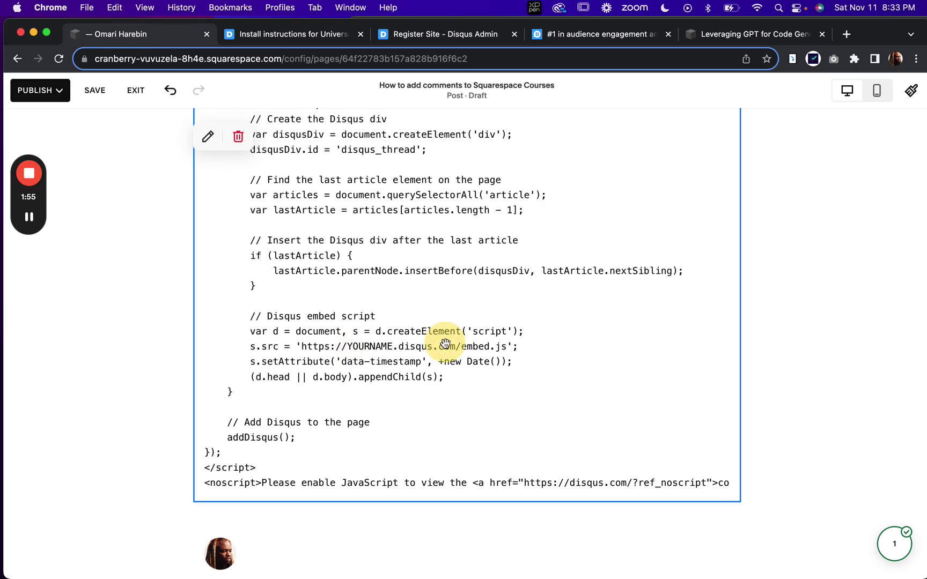
pyautogui.click(444, 348)
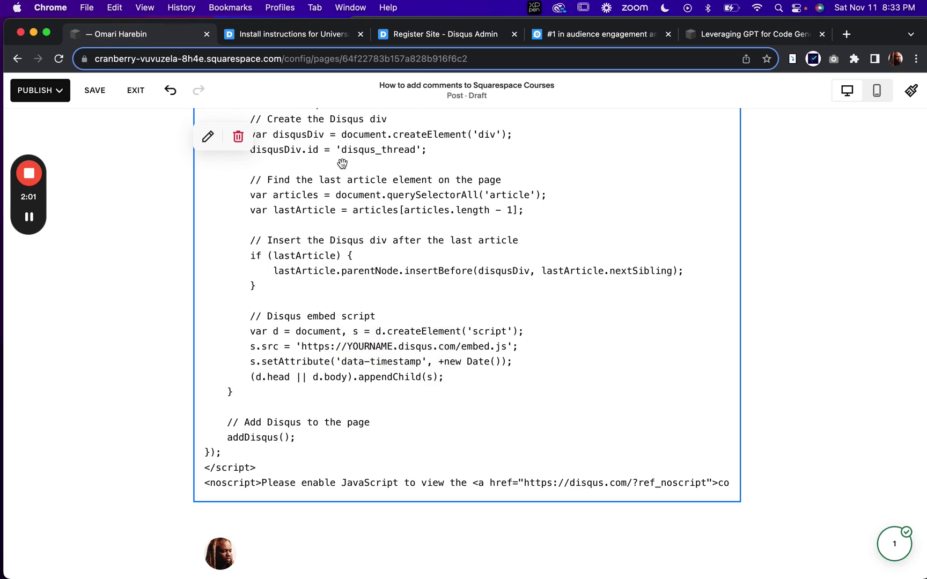
pyautogui.scroll(3, 341, 163)
pyautogui.click(725, 39)
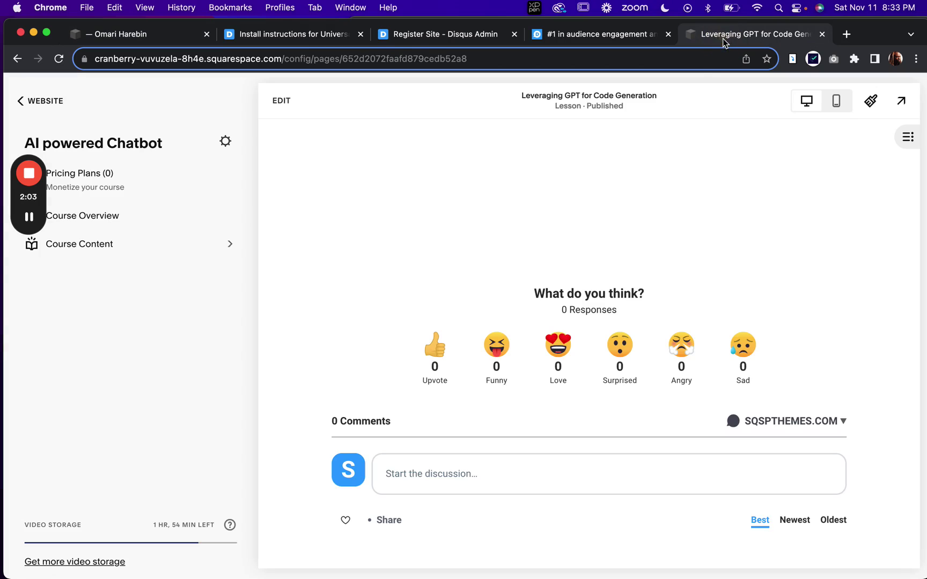
pyautogui.click(225, 141)
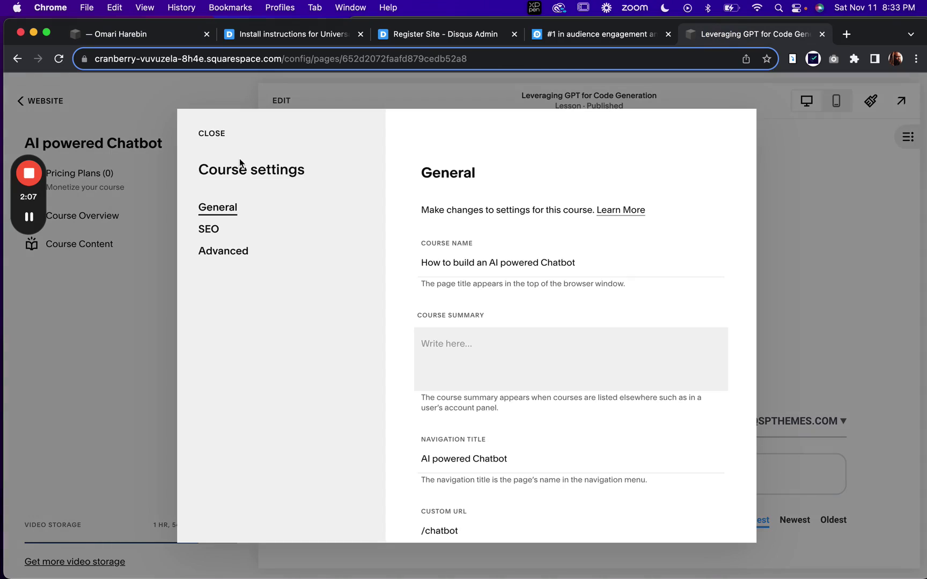
pyautogui.click(223, 252)
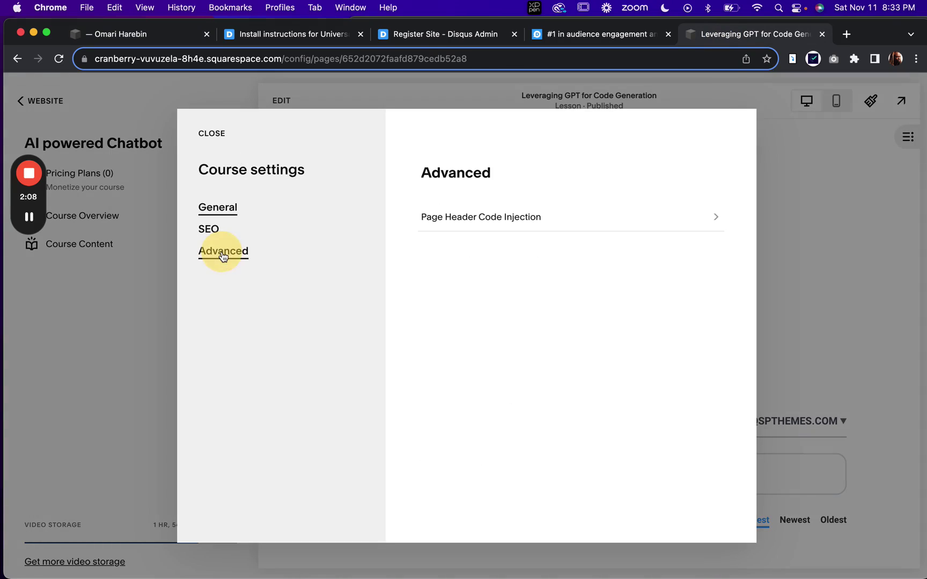
pyautogui.click(464, 218)
pyautogui.scroll(-9, 527, 413)
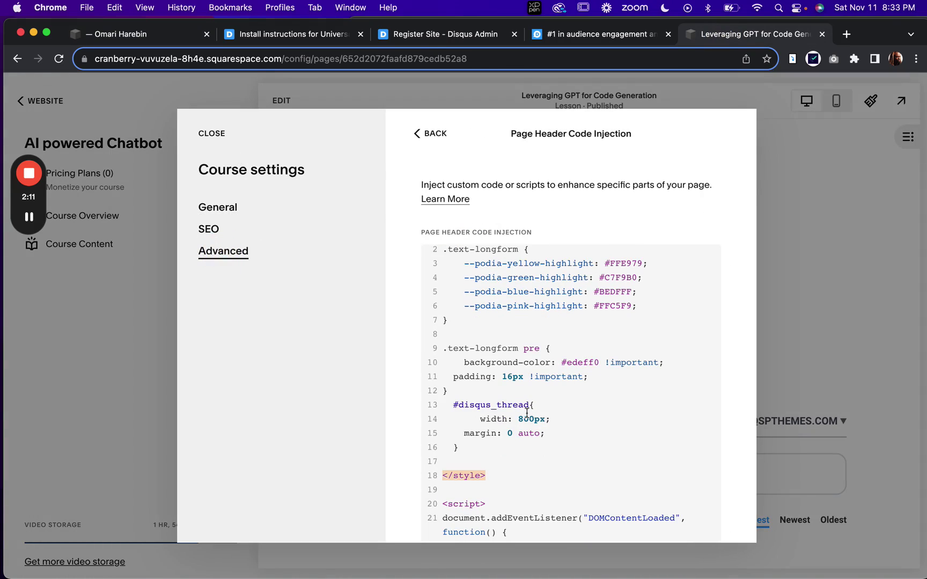
pyautogui.scroll(-2, 526, 413)
pyautogui.click(526, 413)
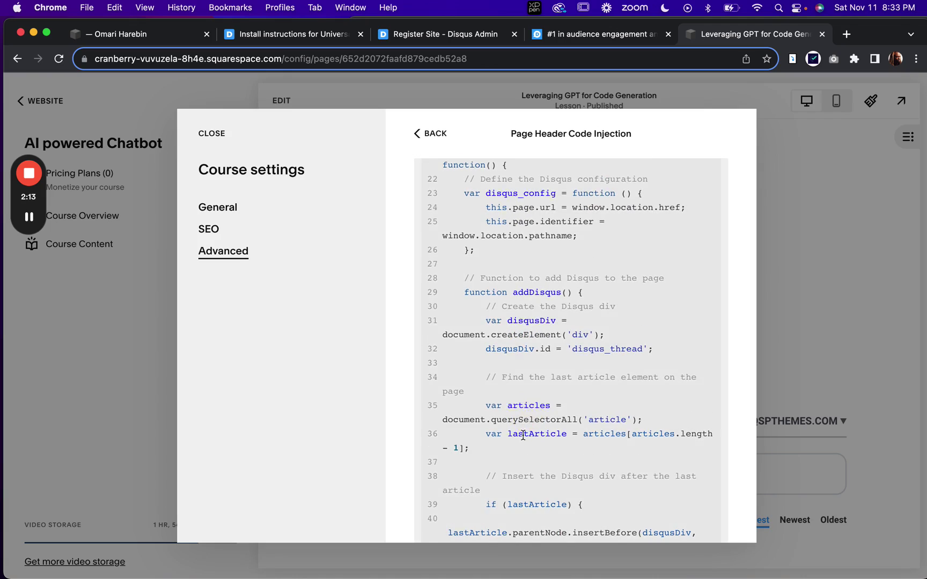
pyautogui.scroll(-5, 523, 424)
pyautogui.scroll(-5, 523, 434)
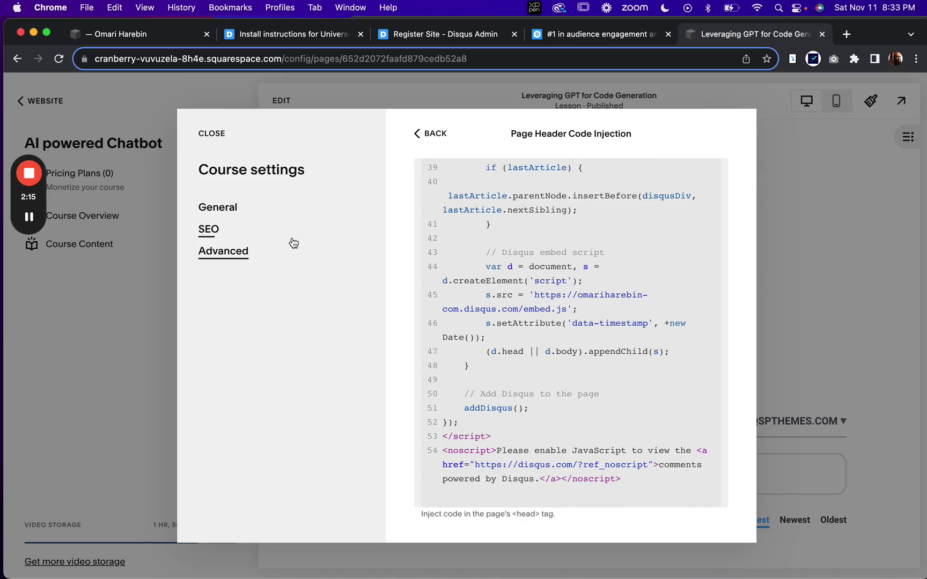
pyautogui.click(203, 131)
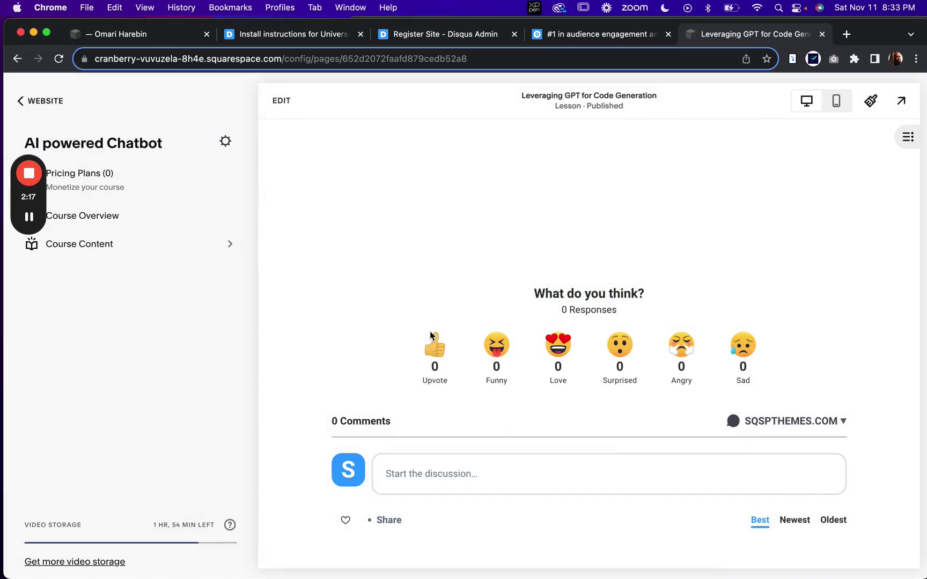
# Complete the Leveraging GPT lesson and scroll 'Getting started with command line' to its comments
pyautogui.scroll(-5, 749, 432)
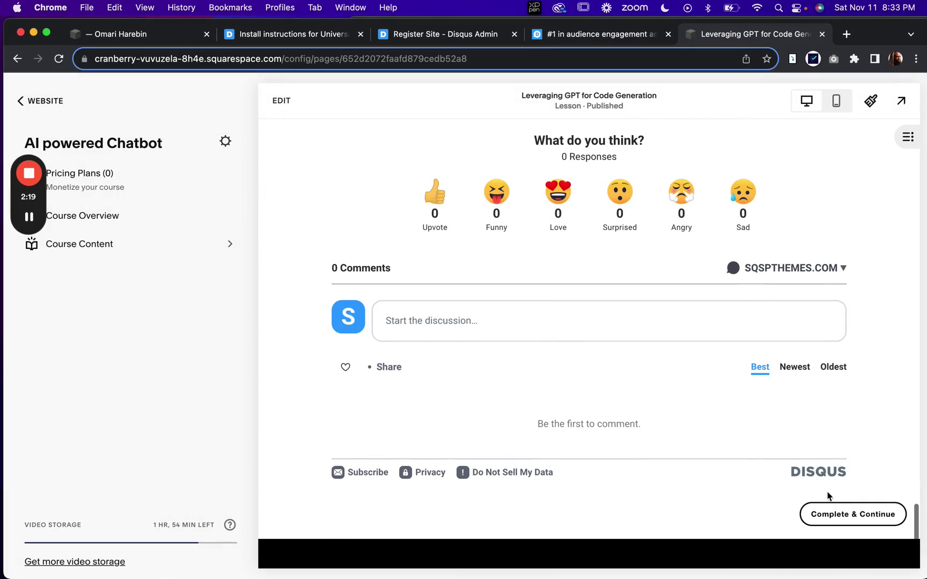
pyautogui.click(829, 509)
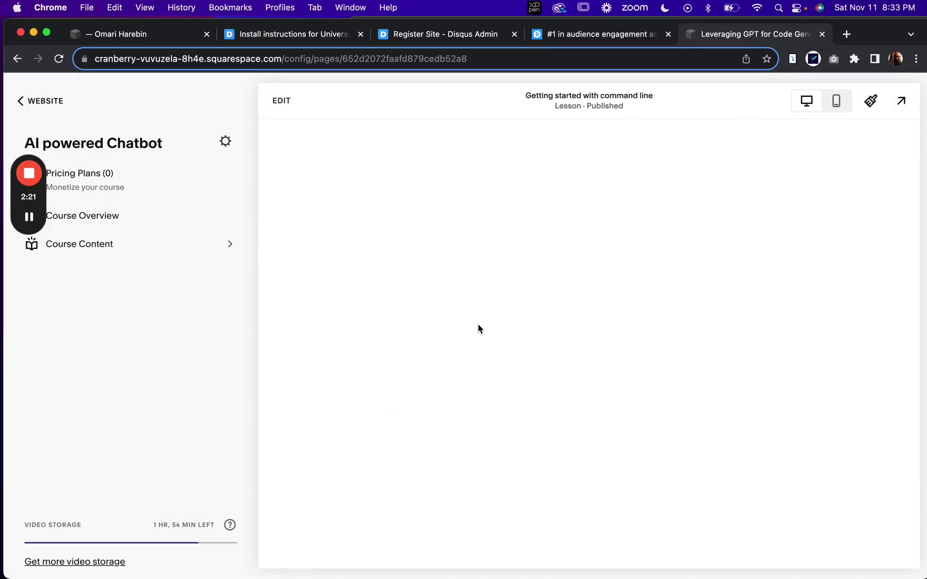
pyautogui.scroll(-10, 479, 329)
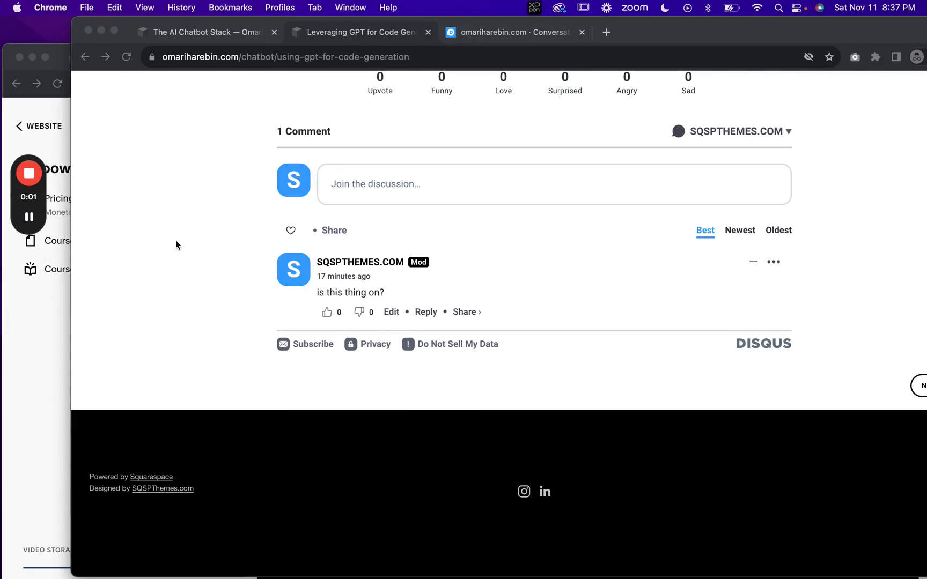
# Show the live lesson's Disqus thread with its single comment, 'is this thing on?'
pyautogui.scroll(2, 251, 263)
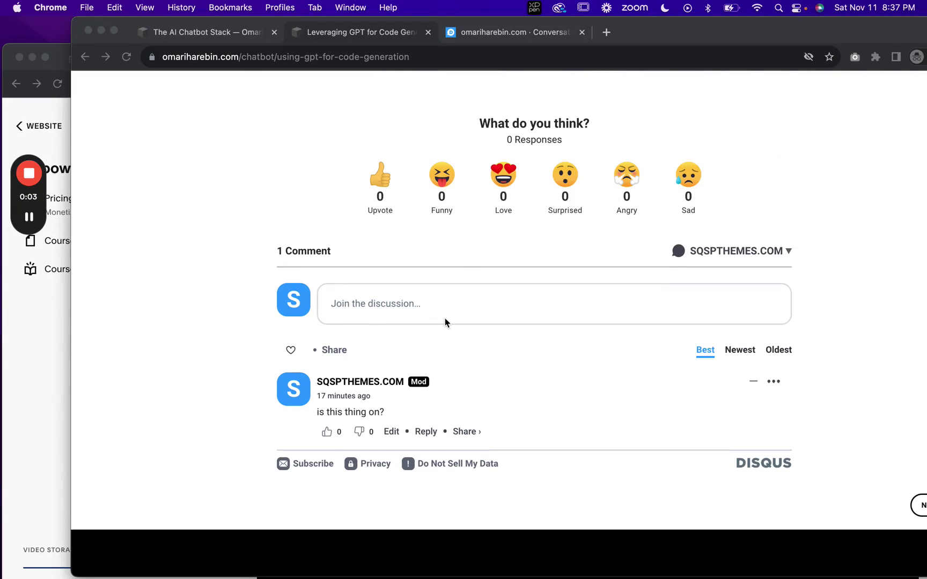
pyautogui.scroll(-1, 441, 309)
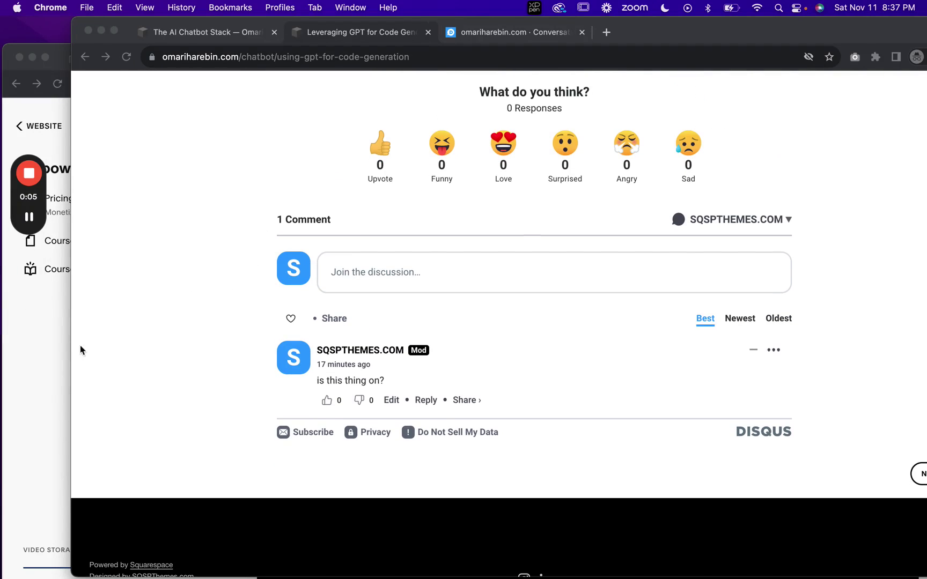
pyautogui.click(48, 357)
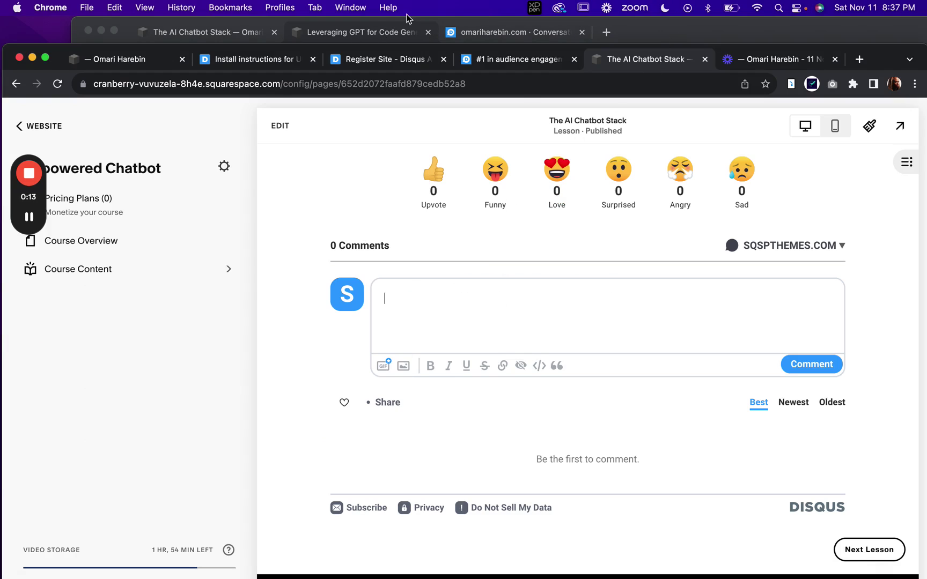
pyautogui.click(398, 32)
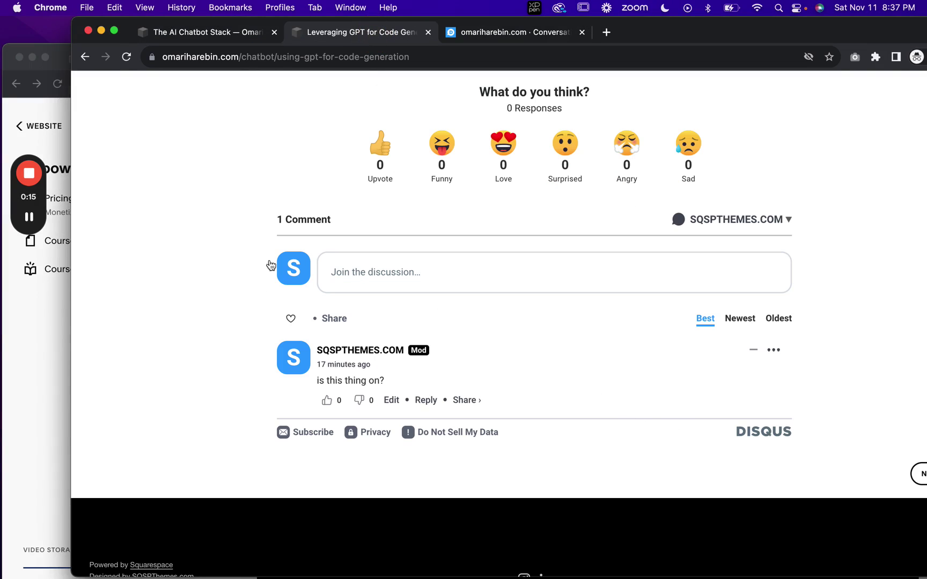